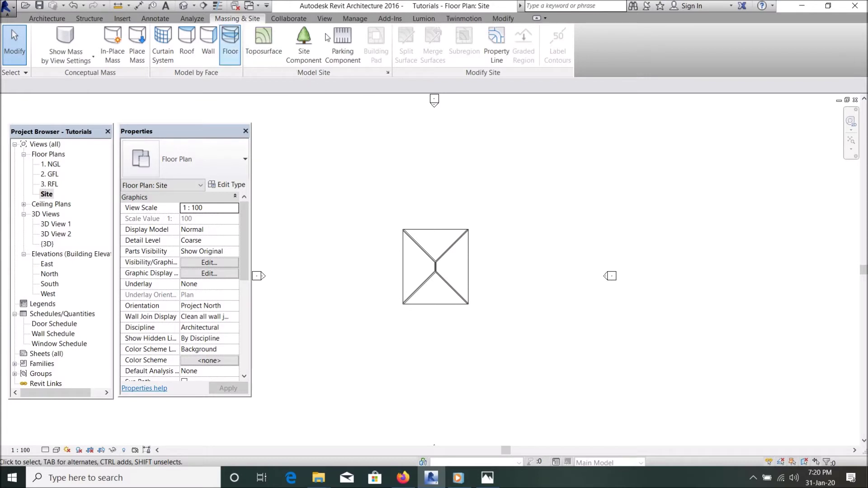
Open the Site floor plan view from the Project Browser
click(44, 196)
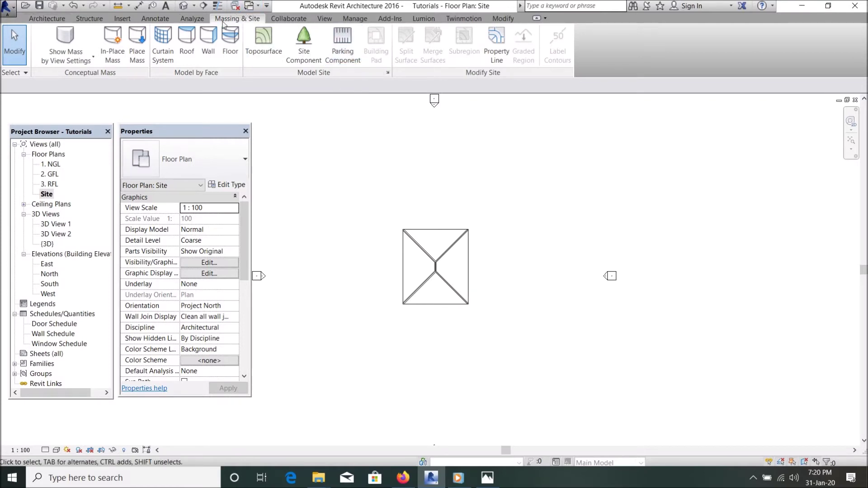
Keep site angle display in Degrees, then start a property line from distances and bearings
click(387, 73)
click(357, 312)
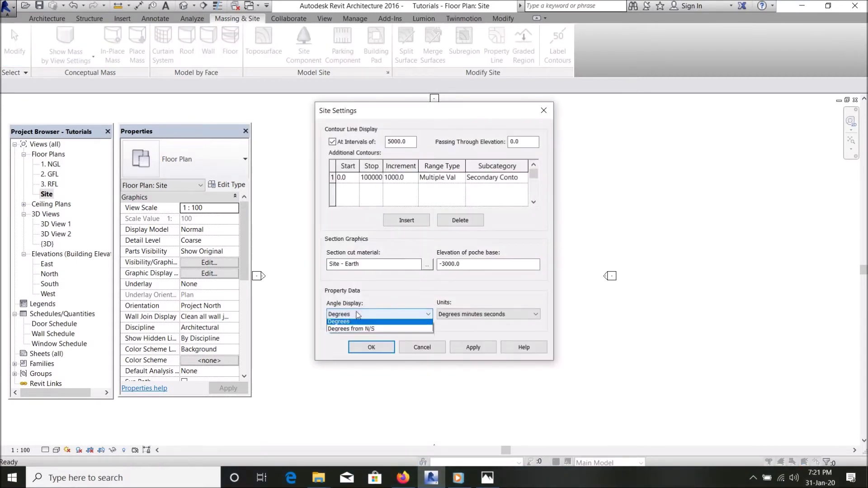
click(343, 322)
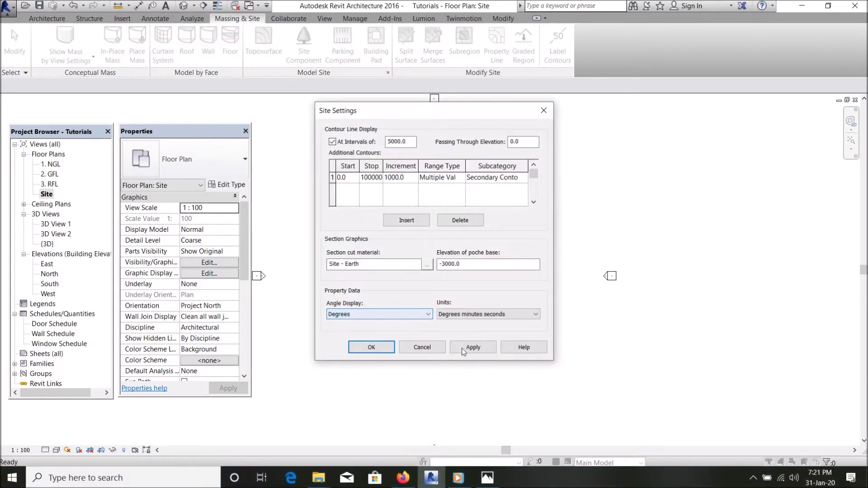
click(382, 346)
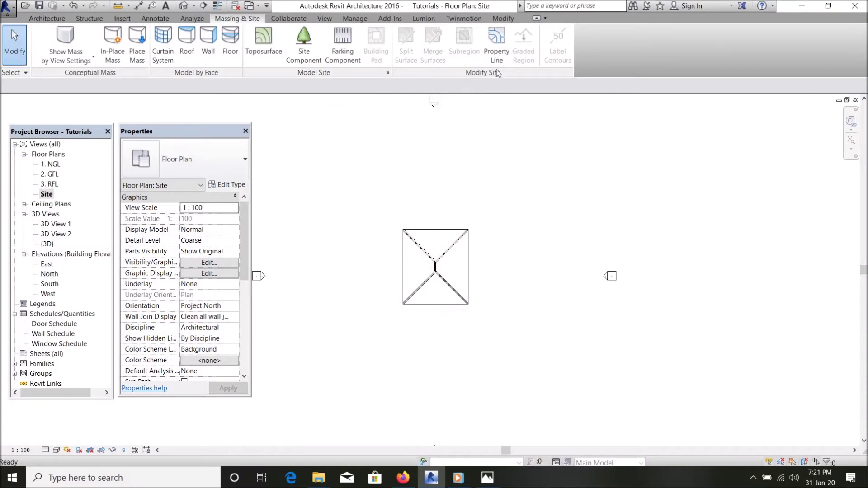
click(496, 45)
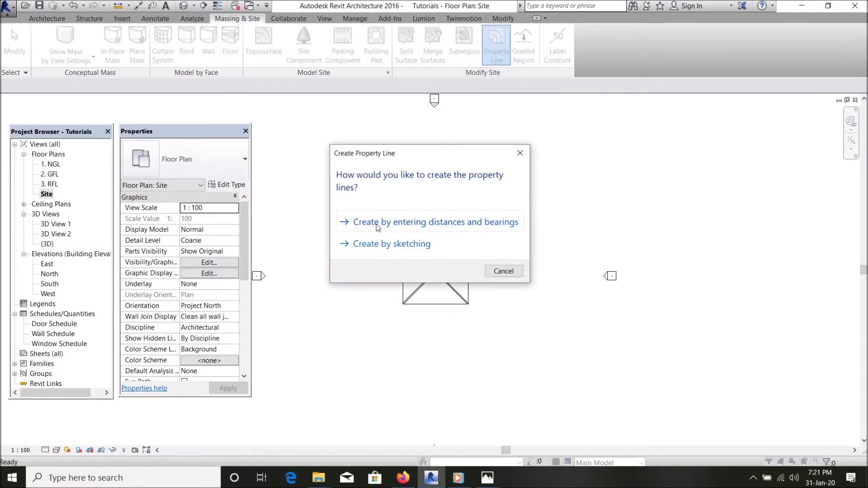
click(378, 224)
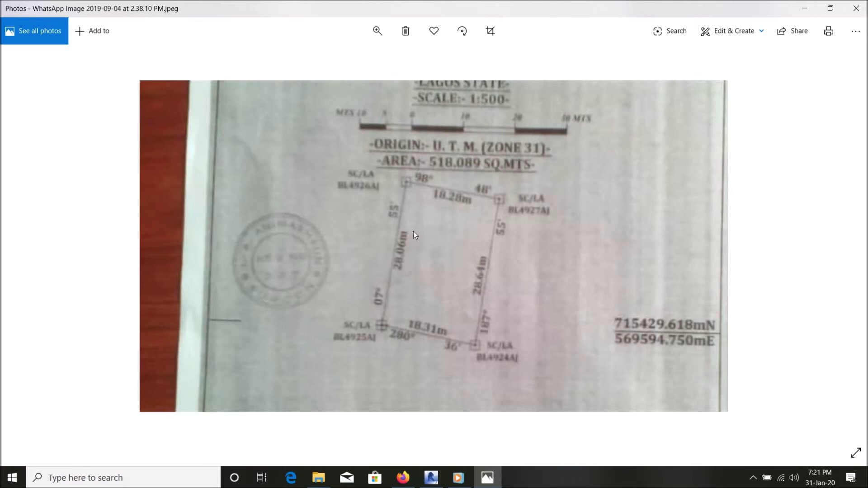
click(431, 477)
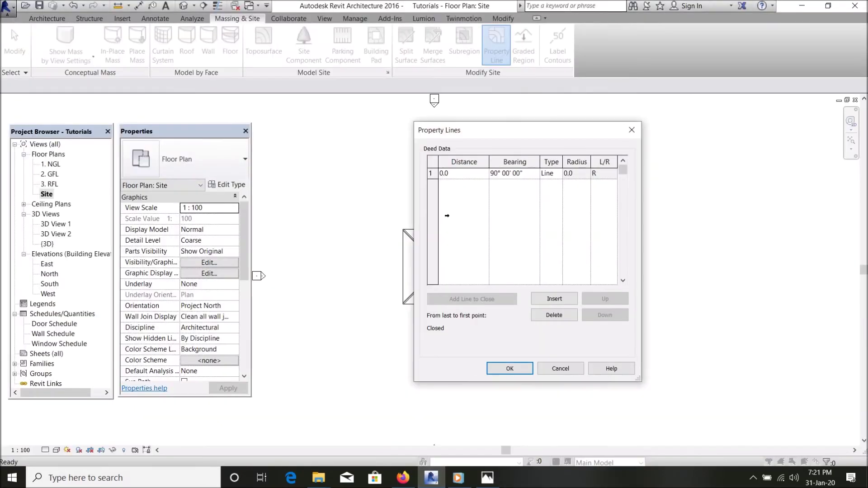
Enter 28060 as the first deed line's distance, checking the survey plan
click(466, 174)
click(487, 477)
text(28060)
click(487, 478)
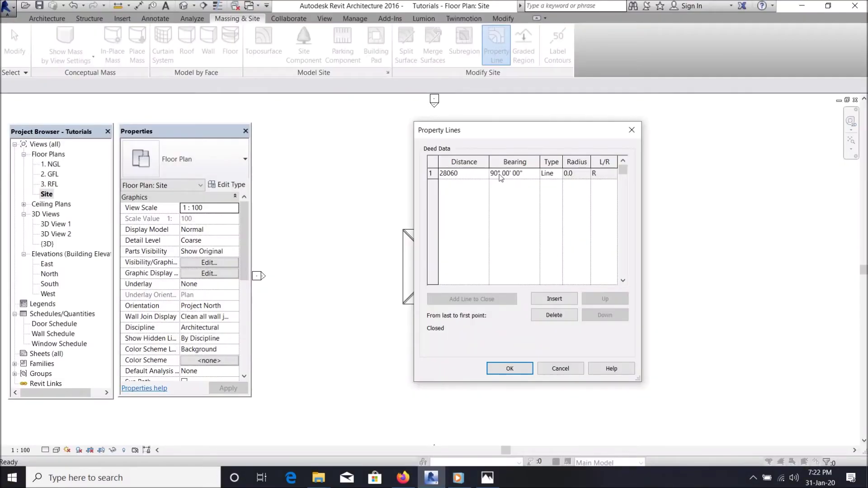
Set line 1's bearing to 7° 55' 00" and insert a second row
click(500, 174)
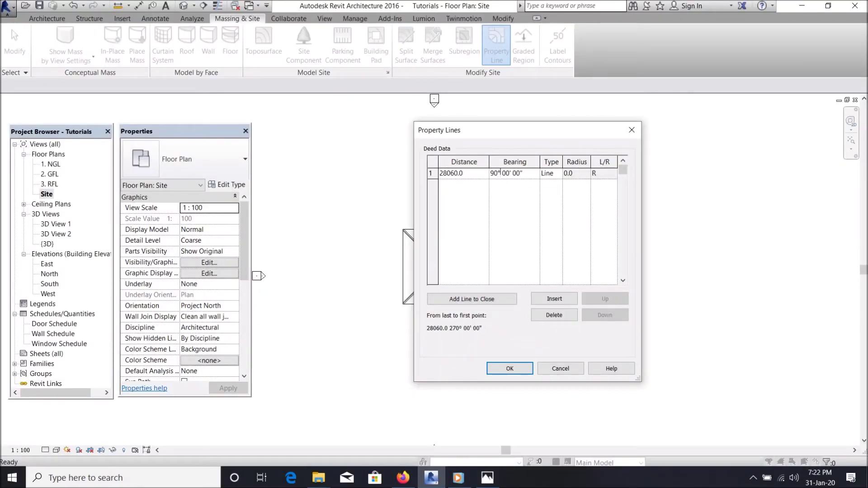
key(BackSpace)
key(BackSpace)
text(07)
click(506, 174)
click(509, 173)
key(BackSpace)
key(BackSpace)
text(55)
click(554, 297)
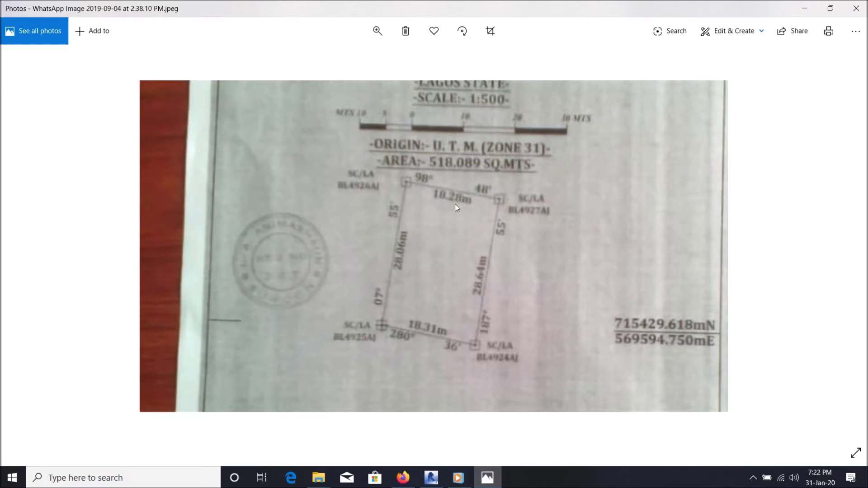
Enter 18280 as row 2's distance after checking the survey plan
click(431, 477)
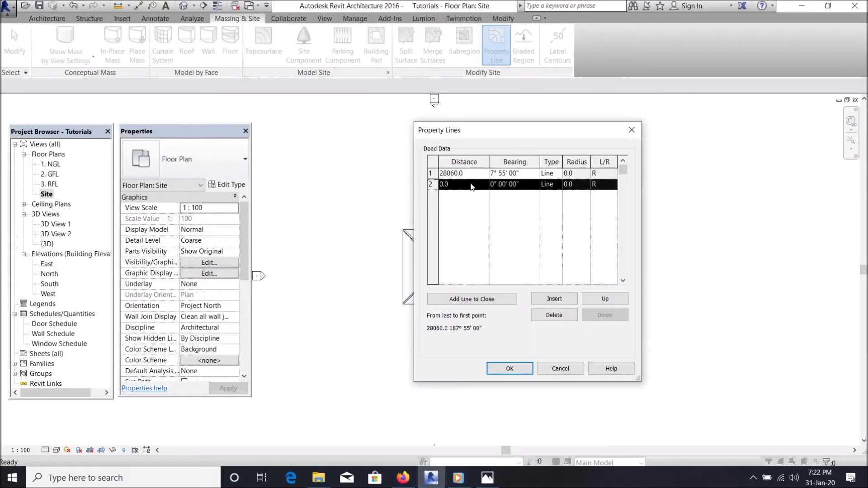
click(470, 185)
text(1)
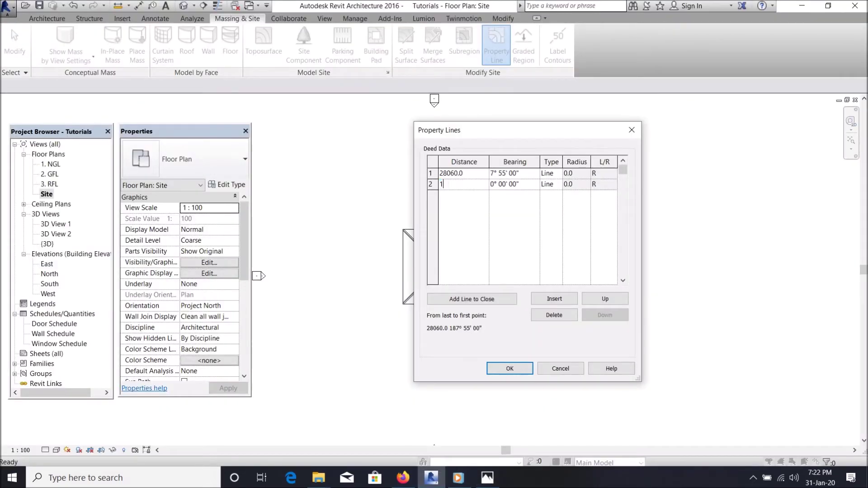
text(8280)
click(488, 477)
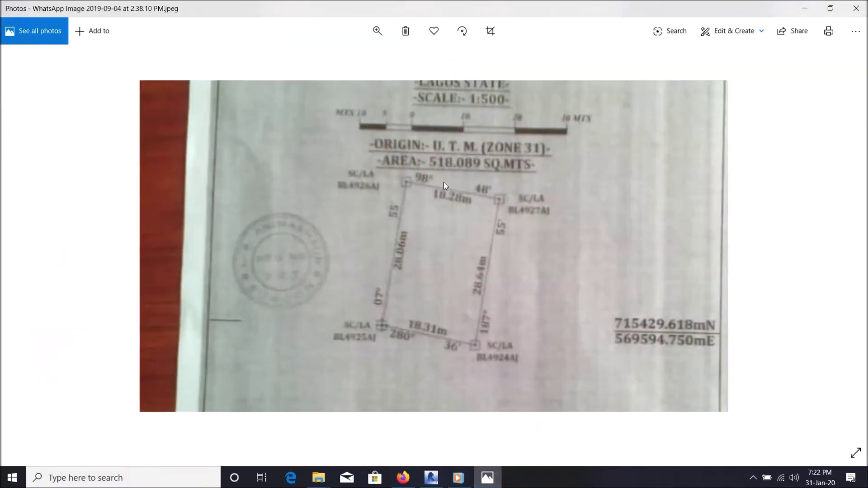
click(804, 8)
Set row 2's bearing to 98° 48' 00"
click(494, 184)
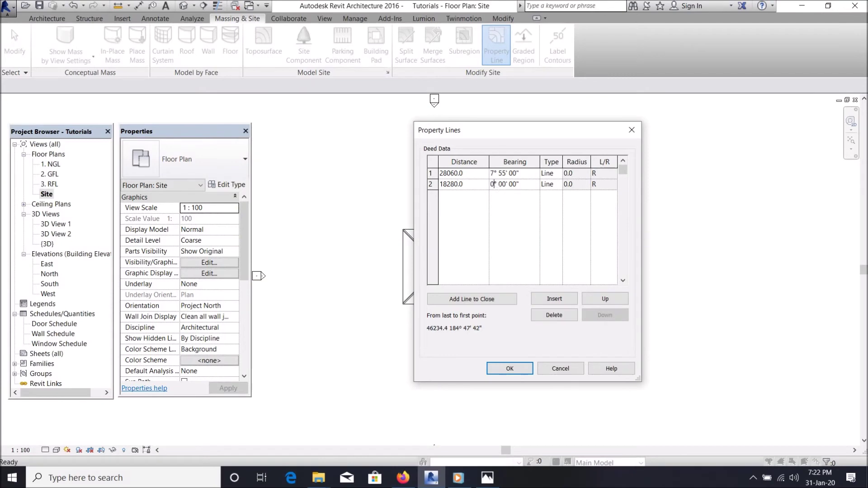
key(BackSpace)
text(98)
click(506, 184)
key(BackSpace)
key(Delete)
text(48)
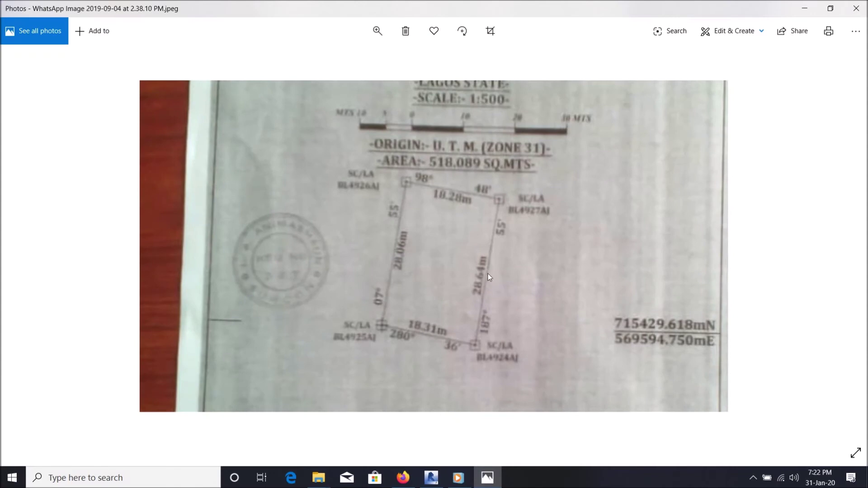
click(805, 8)
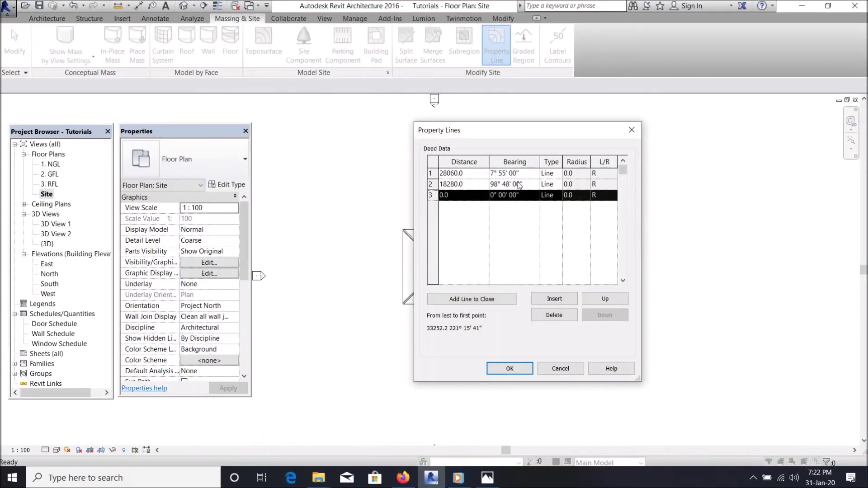
Replace row 3's distance with 28640
click(481, 200)
key(ctrl+a)
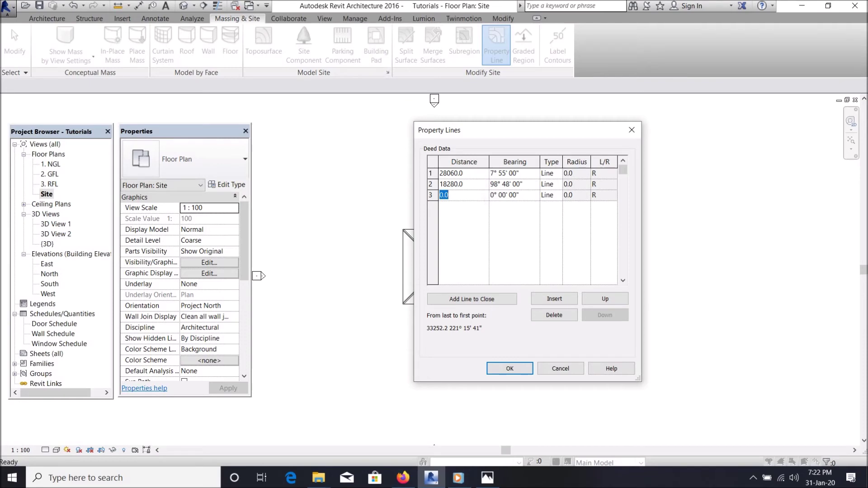
text(28640)
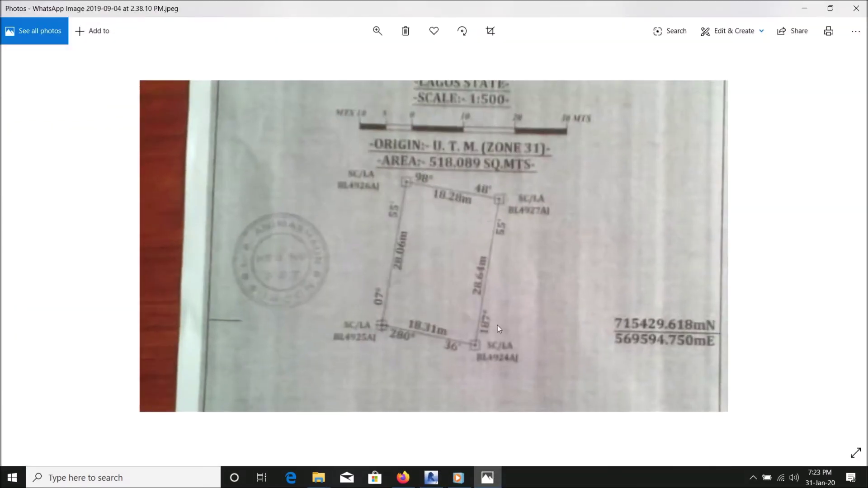
click(804, 8)
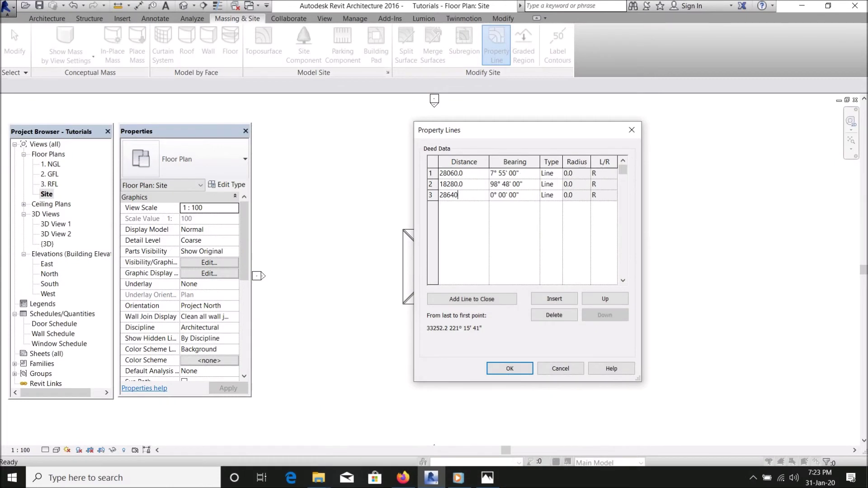
Set row 3's bearing to 187° 55' 00" and add a closing fourth line
click(494, 195)
key(BackSpace)
text(187)
key(Right)
key(Right)
key(Right)
key(Right)
key(BackSpace)
key(BackSpace)
text(5)
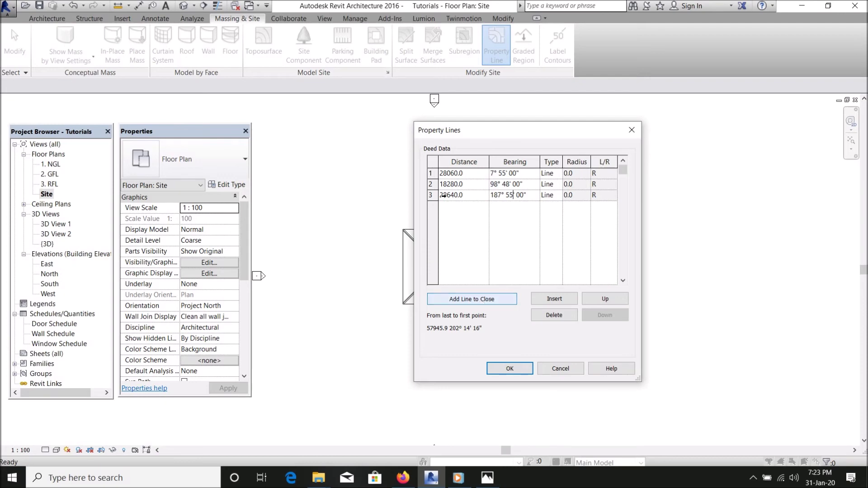
click(482, 299)
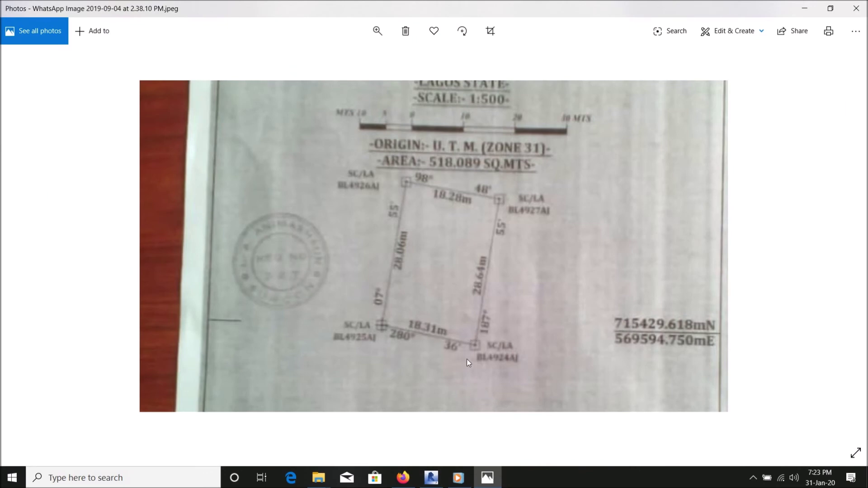
Back in Revit, accept the four-line deed data to create the property line
click(431, 477)
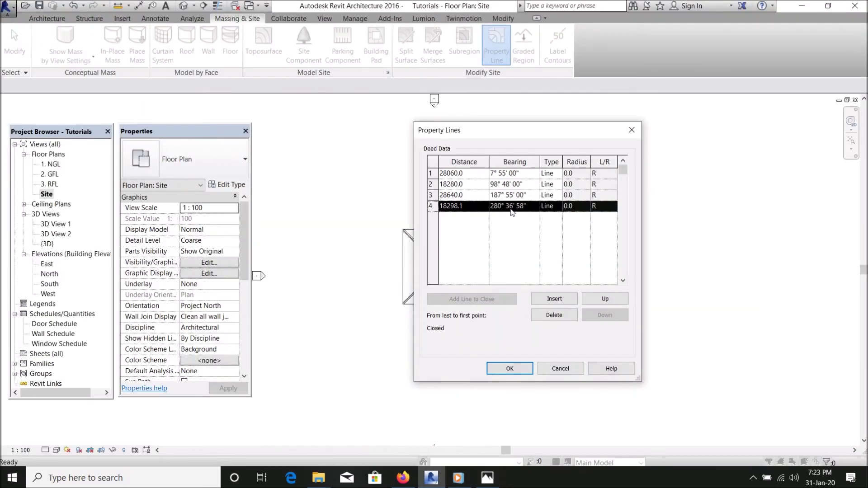
click(511, 368)
scroll(465, 294, down, 3)
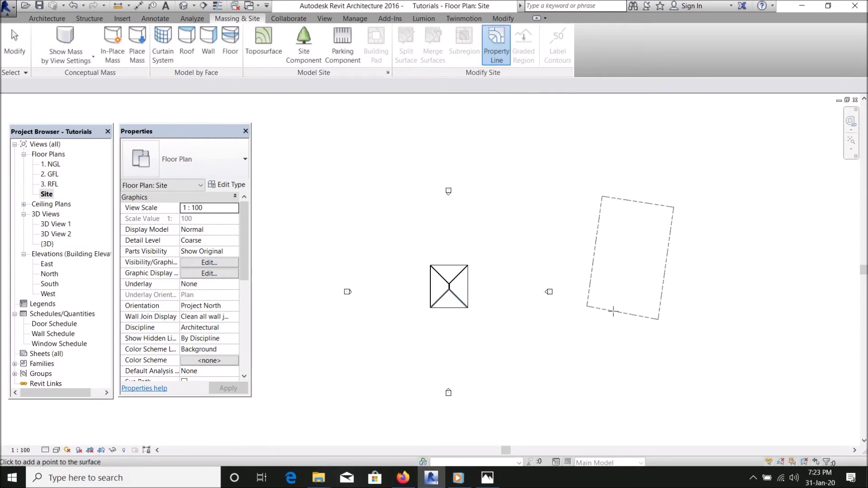
Place the property line right of the building and browse the {3D}, Site and 1. NGL views
click(609, 306)
click(686, 254)
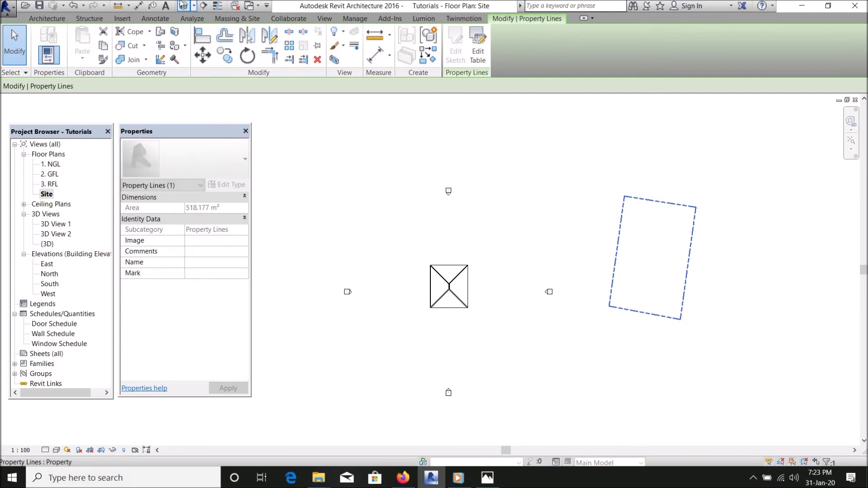
double_click(47, 244)
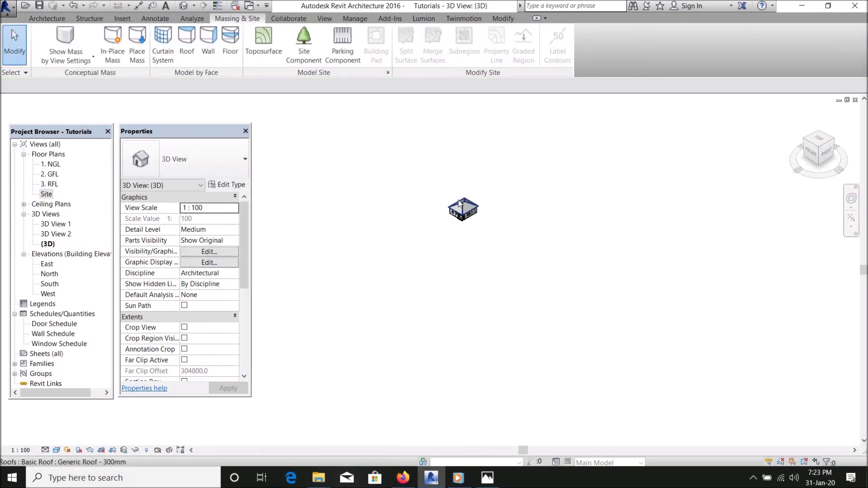
double_click(46, 195)
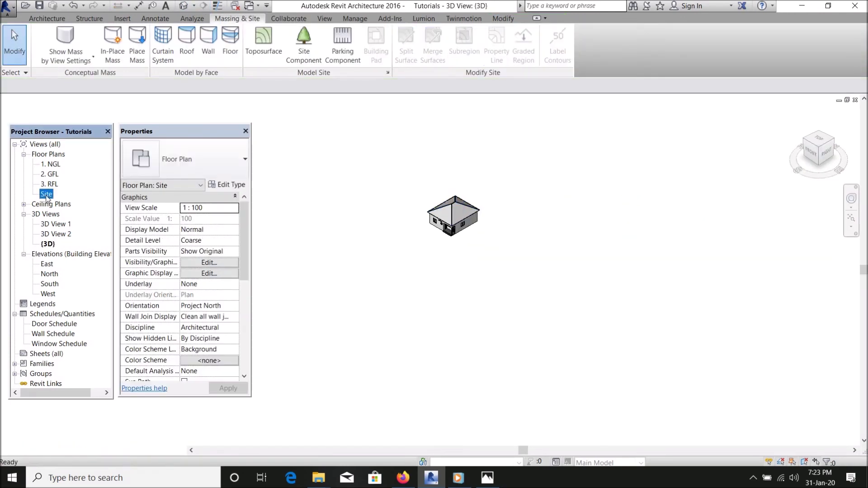
click(55, 164)
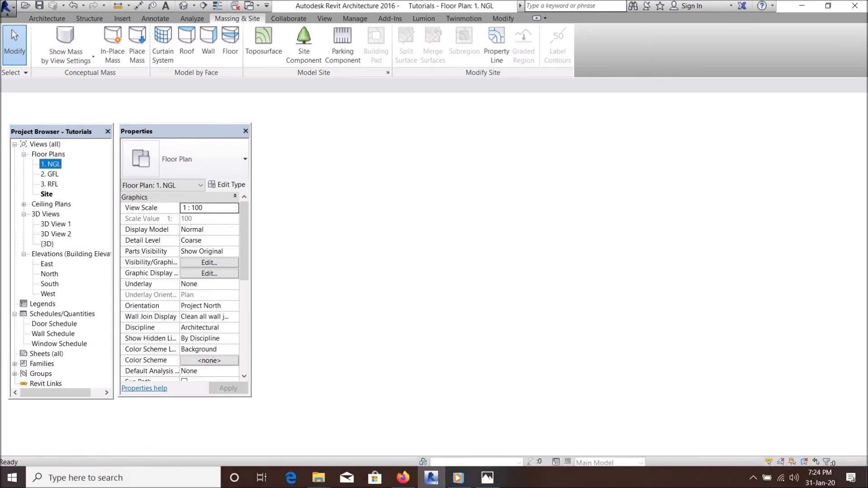
Return to the Site plan, zoom to fit, and bring up the survey photo
click(391, 232)
key(z)
key(f)
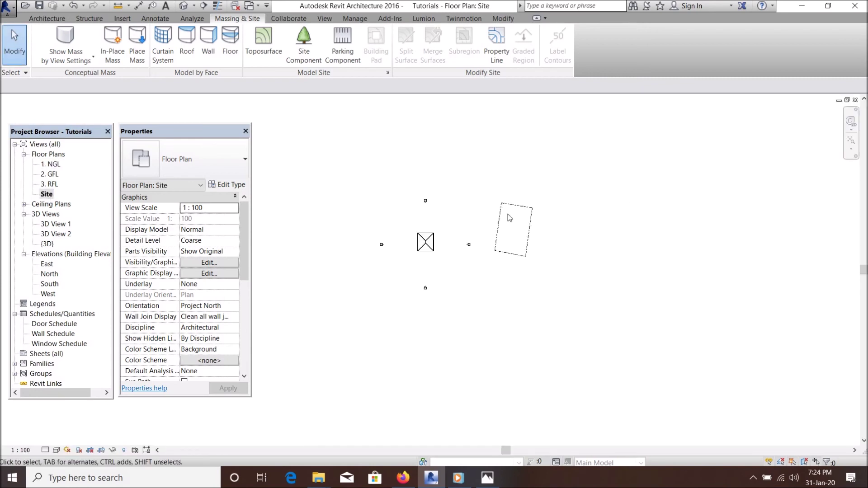
scroll(597, 221, up, 3)
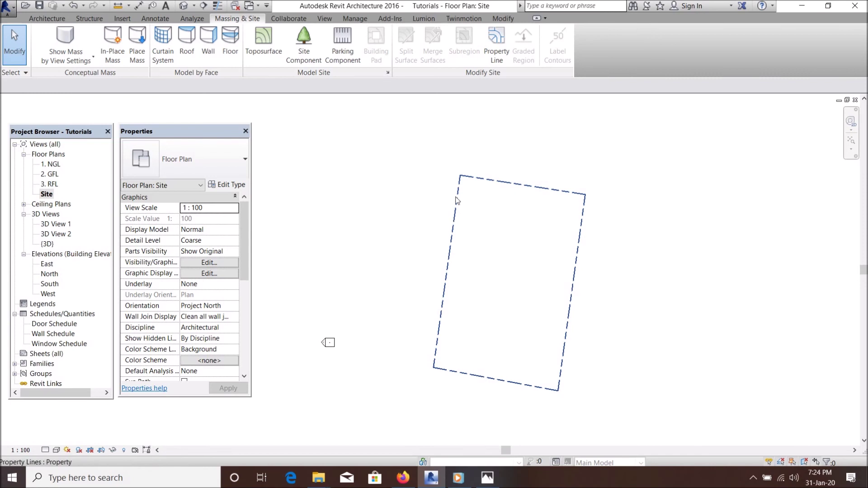
click(488, 477)
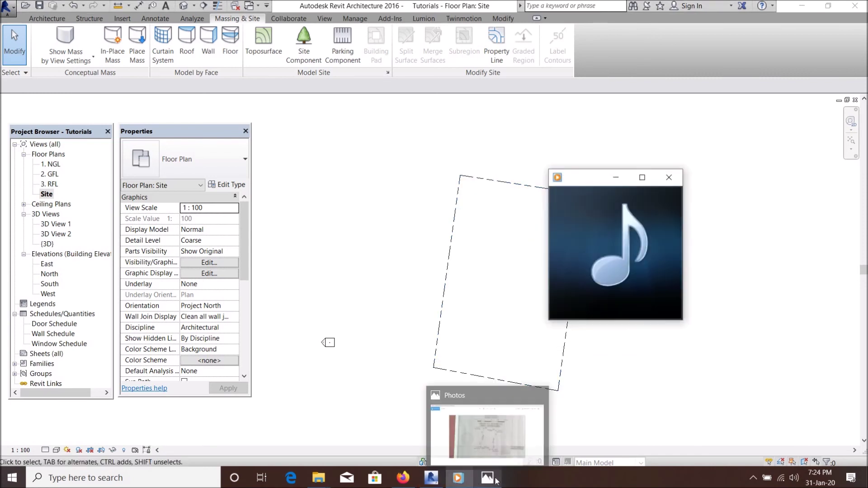
click(459, 478)
click(615, 176)
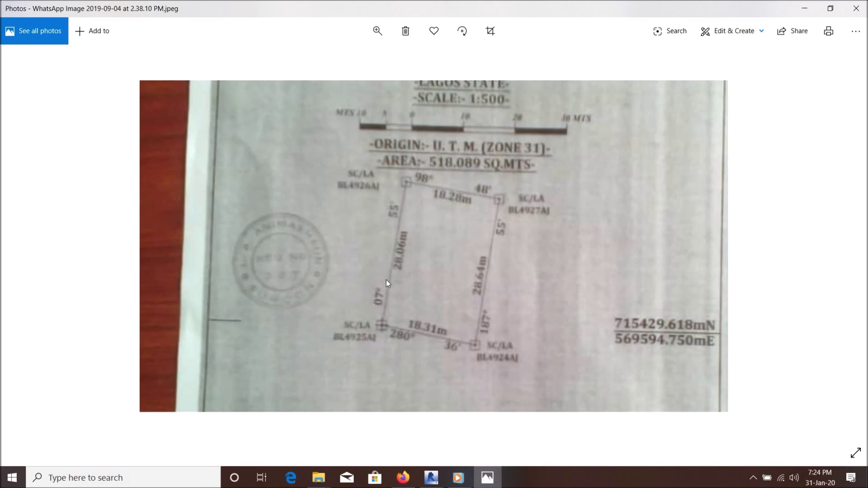
Return to Revit and zoom around the Site plan to review the dashed property line
click(431, 478)
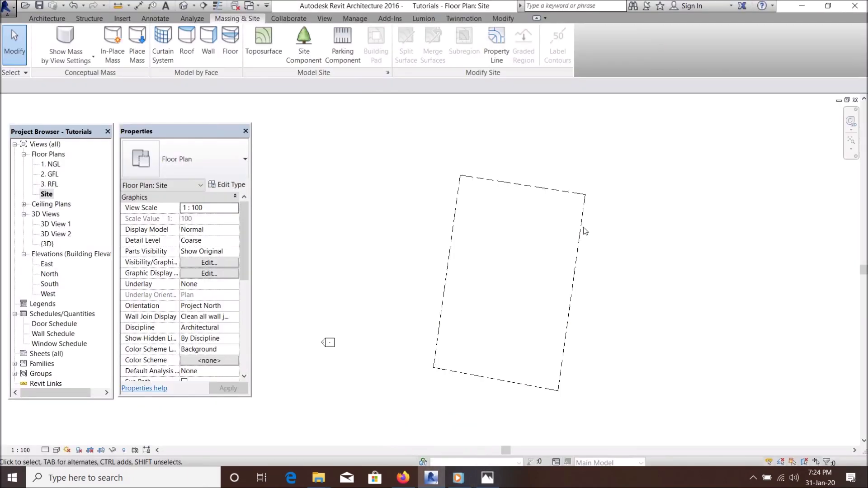
scroll(584, 231, up, 3)
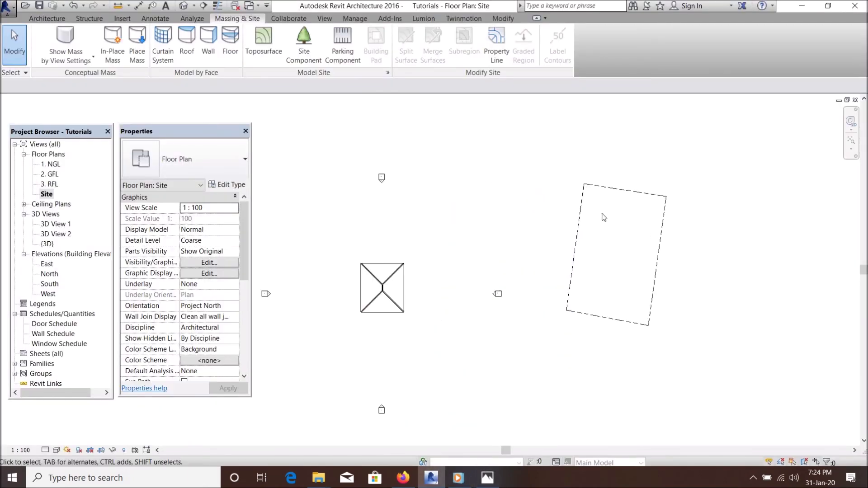
scroll(604, 217, up, 2)
scroll(604, 217, down, 4)
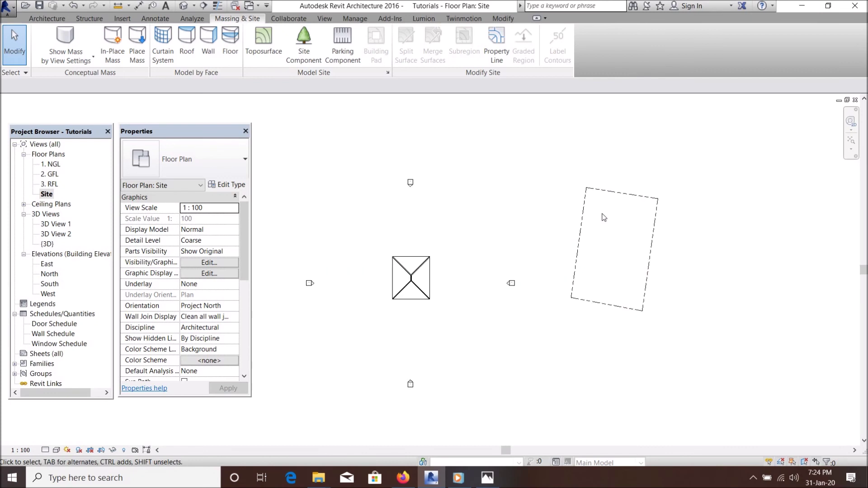
scroll(604, 217, up, 2)
scroll(606, 249, down, 2)
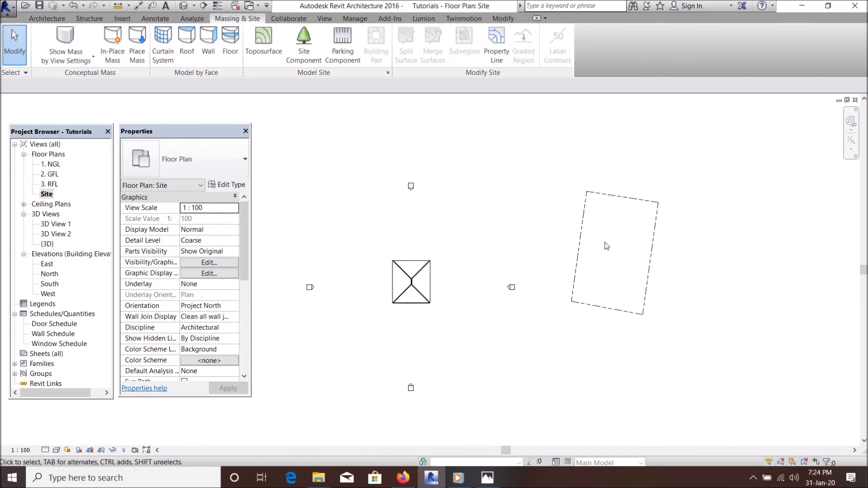